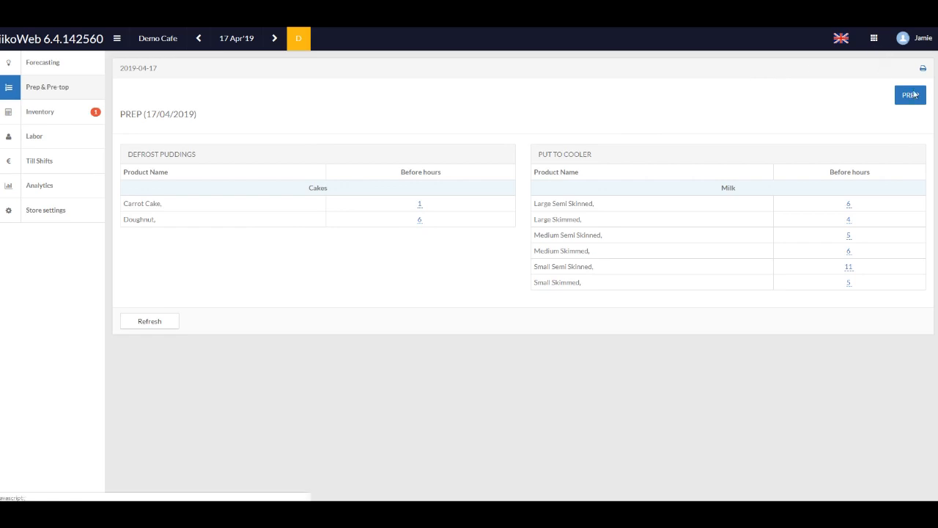
# - Enter the system setup mode and show the Prep Plans section of the system preferences
pyautogui.click(875, 42)
pyautogui.click(782, 79)
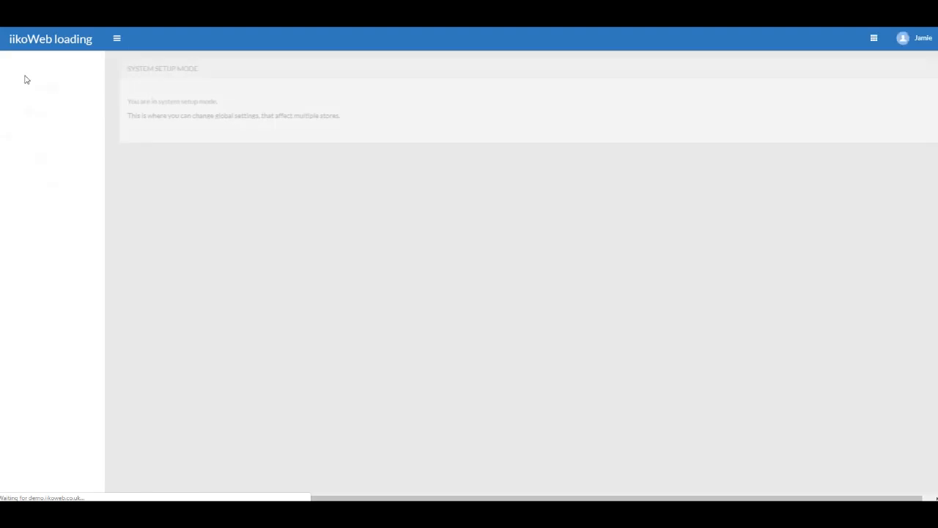
pyautogui.click(40, 63)
pyautogui.click(38, 107)
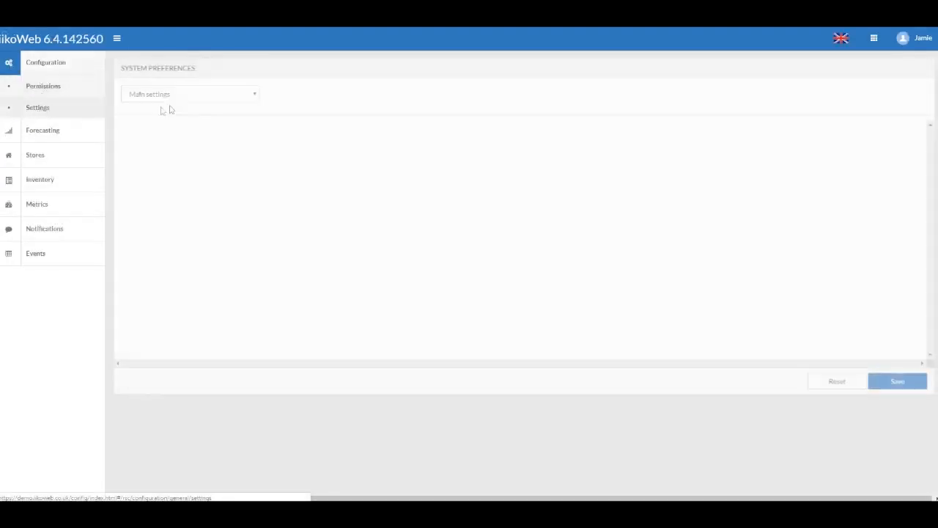
pyautogui.click(199, 95)
pyautogui.click(152, 134)
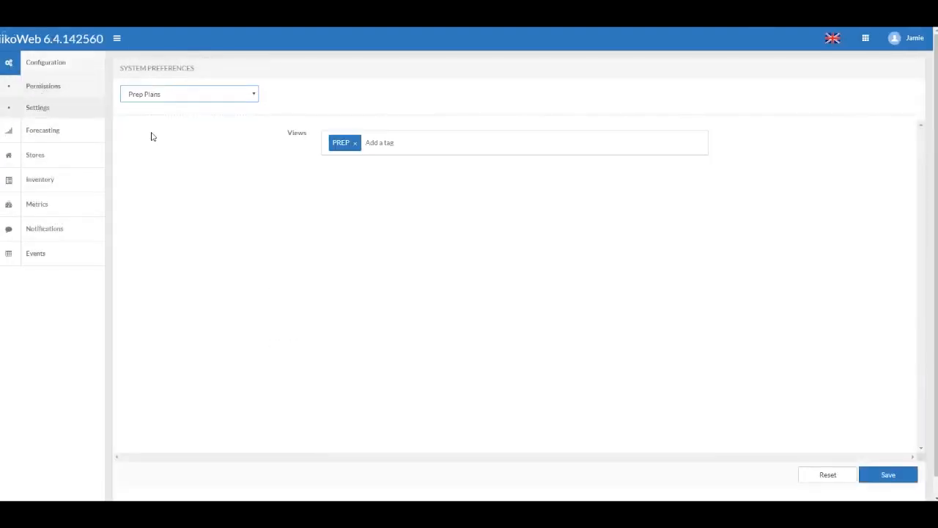
# - Add a view tagged "Drinks" to the prep plans and save the preferences
pyautogui.click(378, 143)
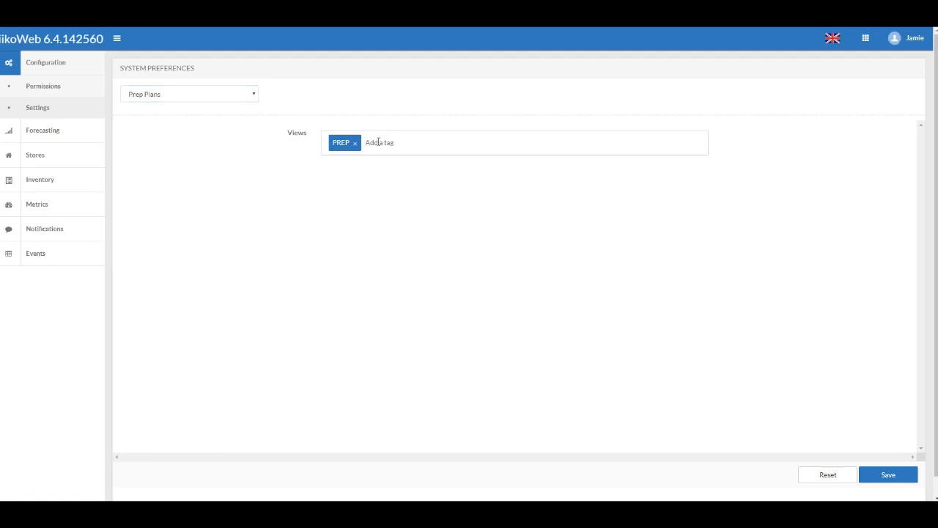
pyautogui.write('Drinks')
pyautogui.press('Return')
pyautogui.click(888, 477)
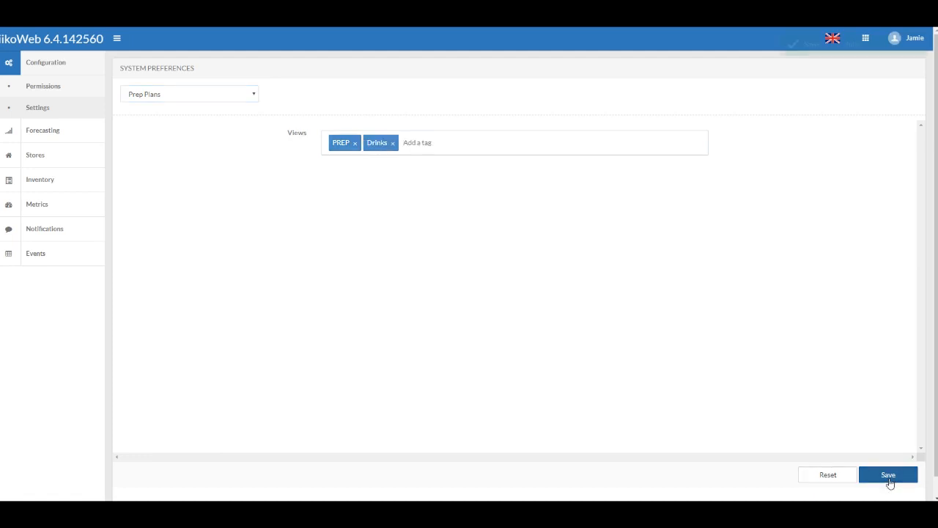
# - Add a new forecasting prep stage for Cafe and open its properties for editing
pyautogui.click(47, 133)
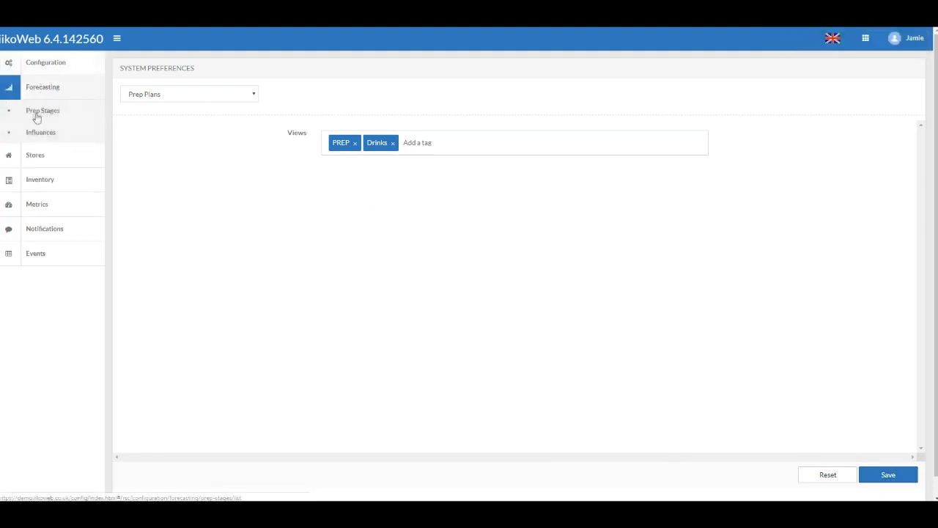
pyautogui.click(37, 114)
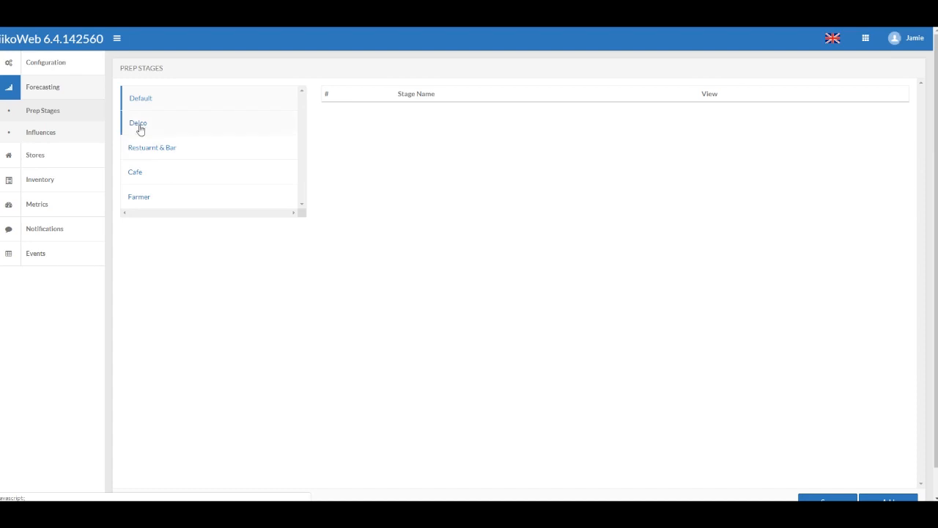
pyautogui.click(135, 175)
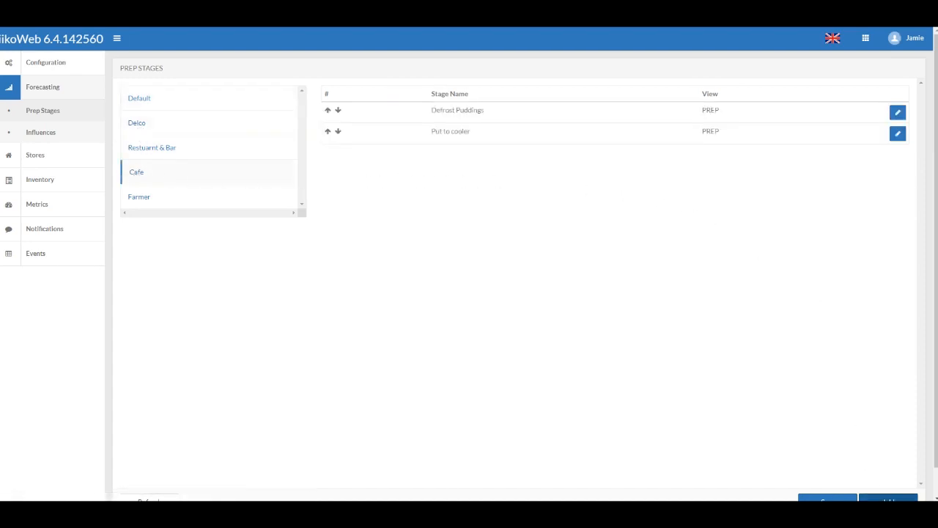
pyautogui.click(887, 498)
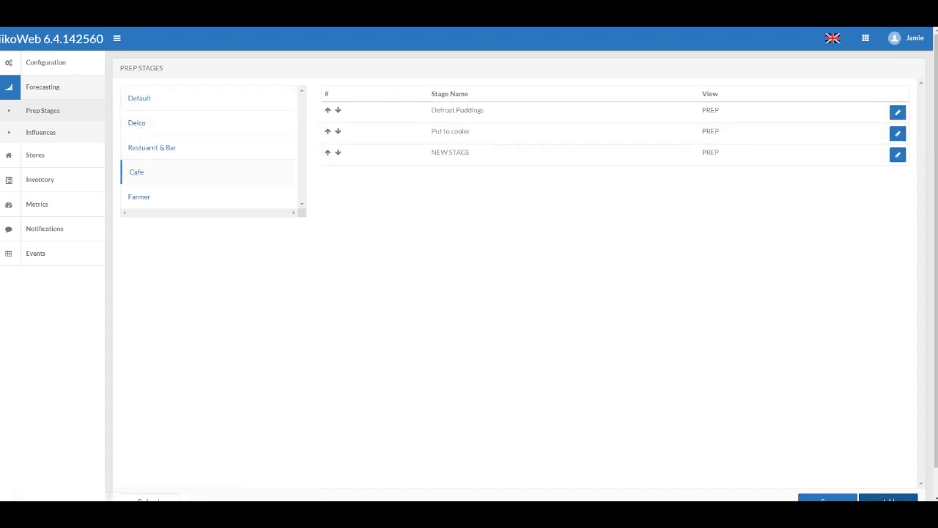
pyautogui.click(897, 156)
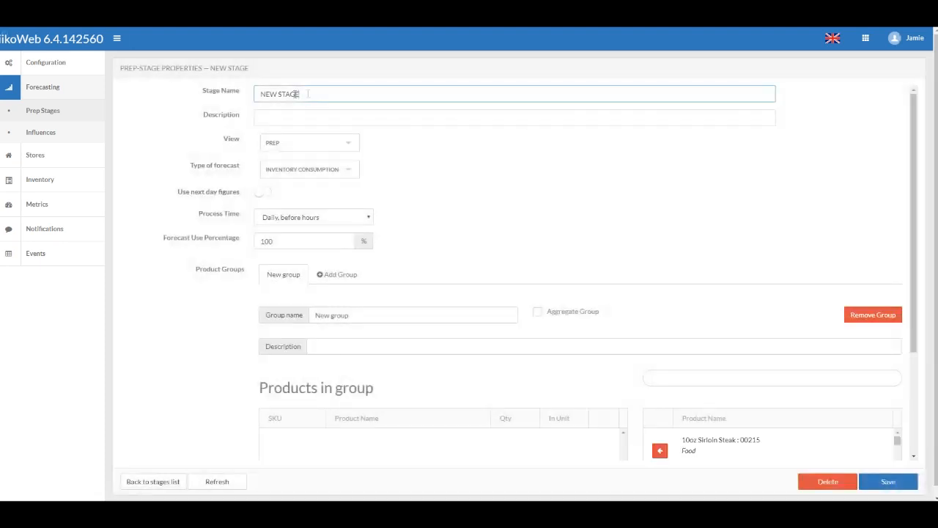
# - Name the prep stage "Replenish Coffee Items" and assign it to the Drinks view
pyautogui.moveTo(320, 93); pyautogui.dragTo(218, 100)
pyautogui.write('Replenish Coffee Items')
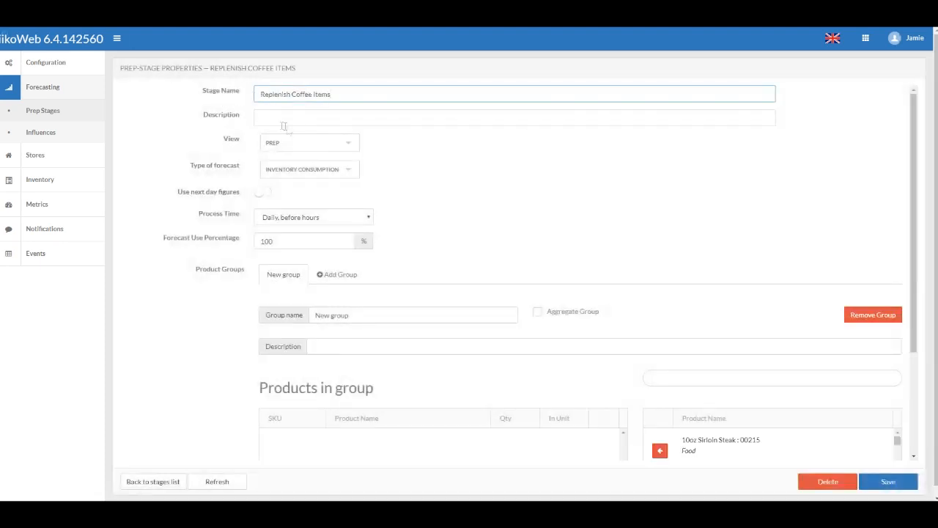
pyautogui.click(358, 146)
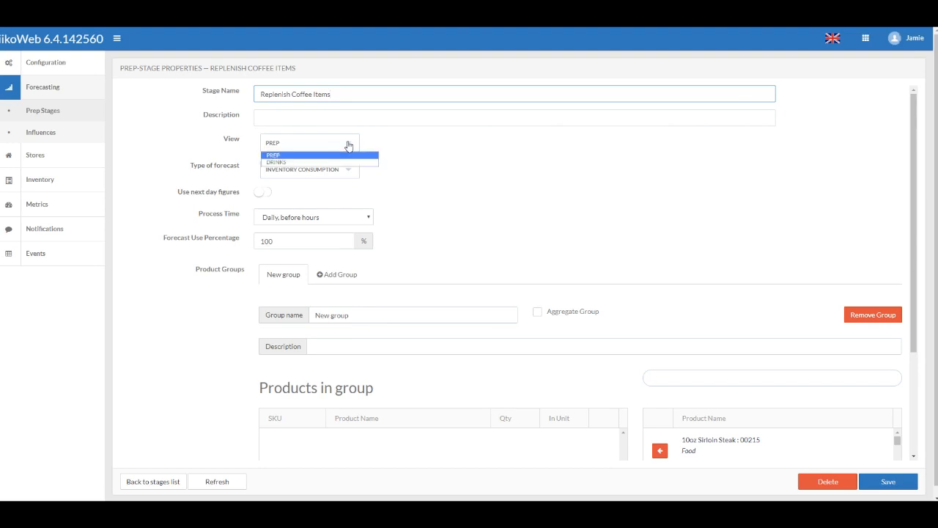
pyautogui.click(277, 163)
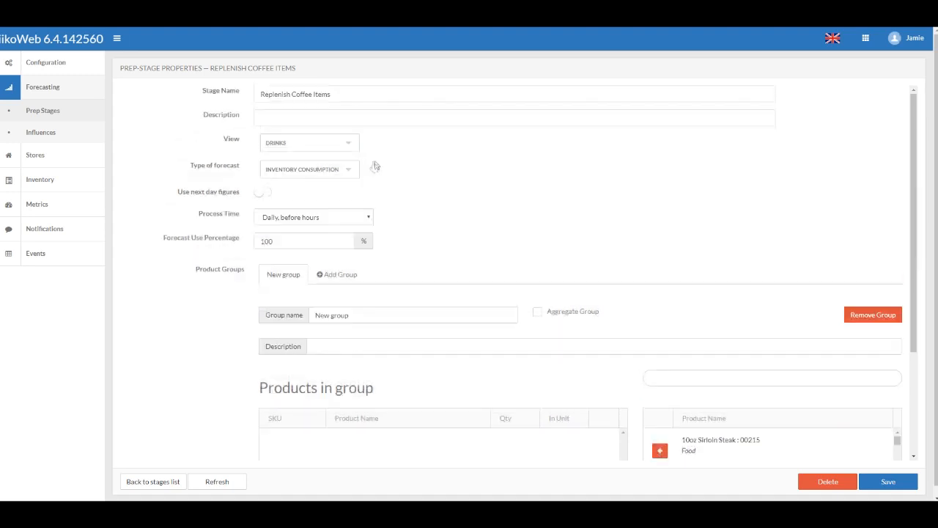
# - Set the stage's type of forecast to Sales (Simple Items) and browse the products available for its group
pyautogui.click(359, 172)
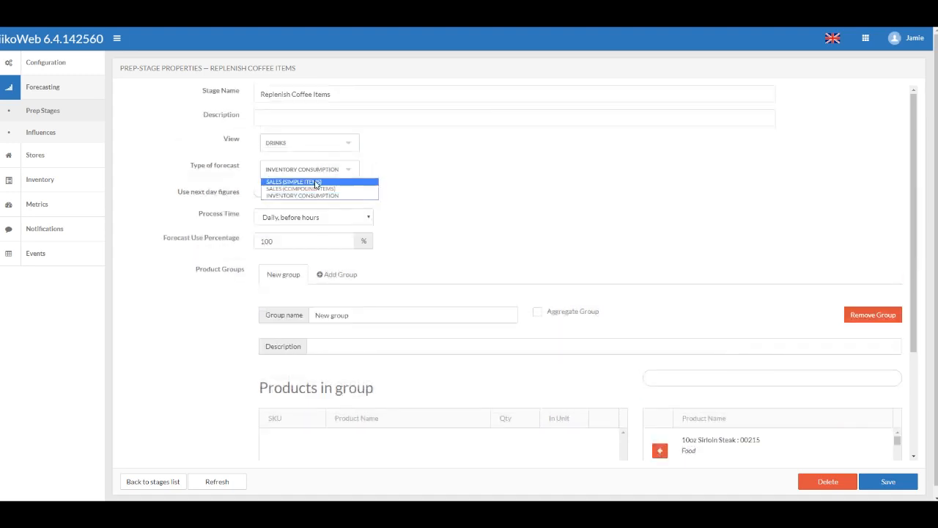
pyautogui.click(317, 183)
pyautogui.scroll(-3, 618, 224)
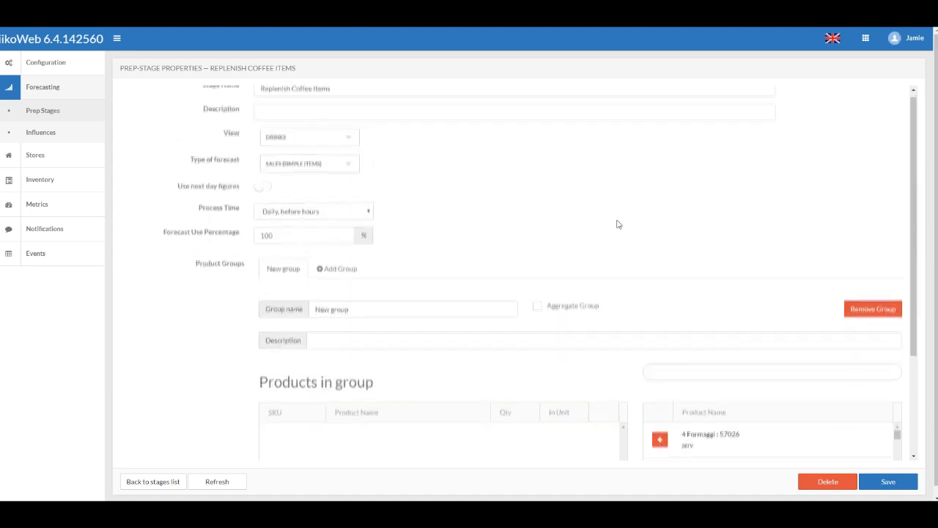
pyautogui.scroll(-10, 758, 408)
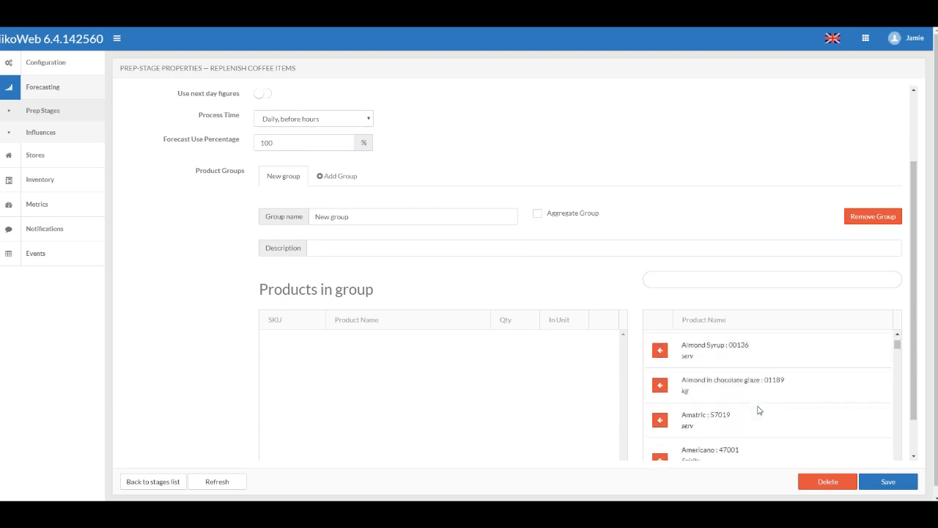
pyautogui.scroll(10, 758, 408)
pyautogui.scroll(3, 737, 377)
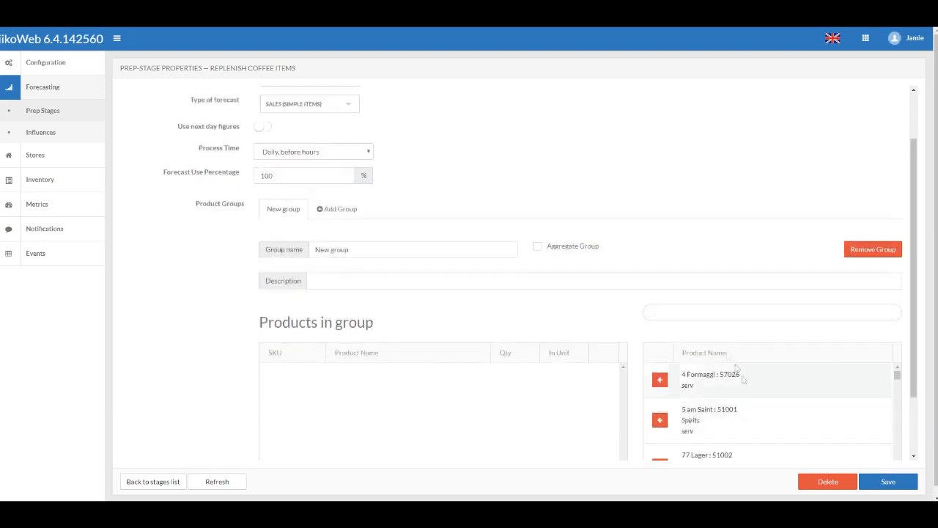
# - Switch the type of forecast to Sales (Compound Items) and check the other forecast types on offer
pyautogui.click(328, 170)
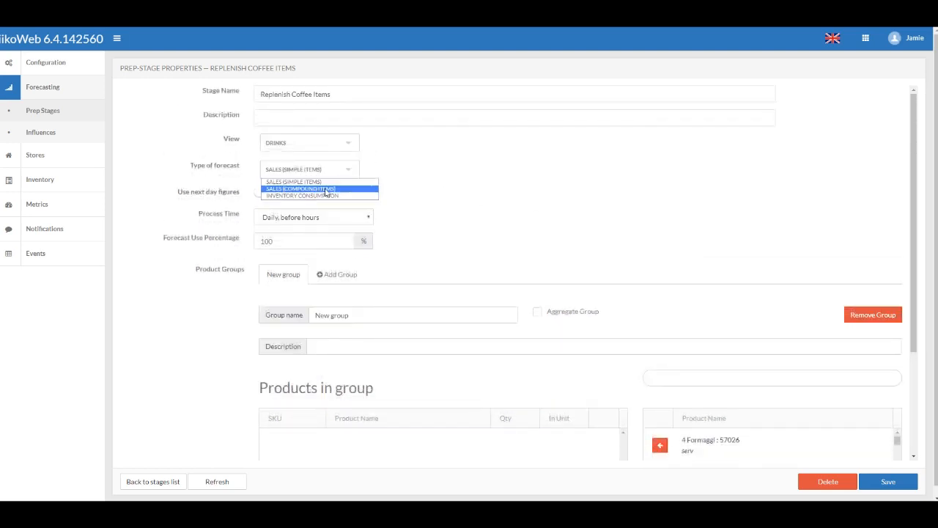
pyautogui.click(326, 189)
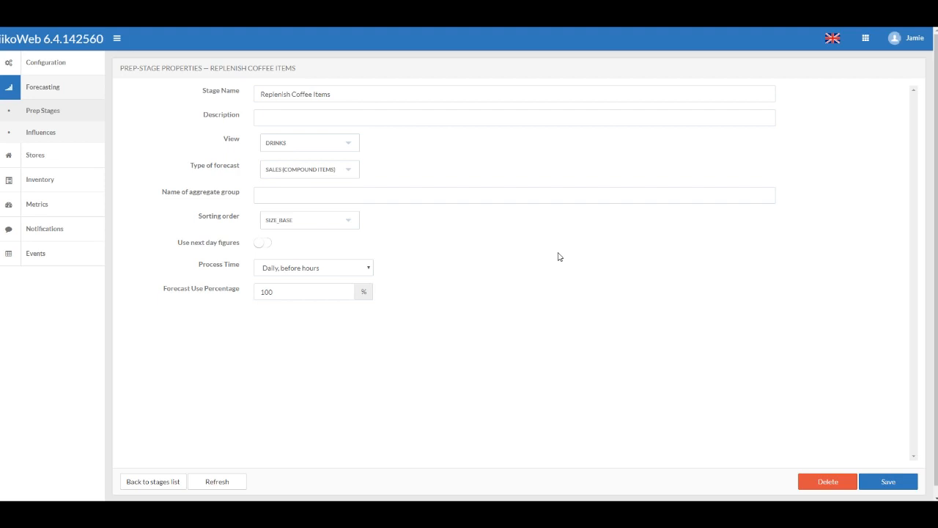
pyautogui.click(355, 173)
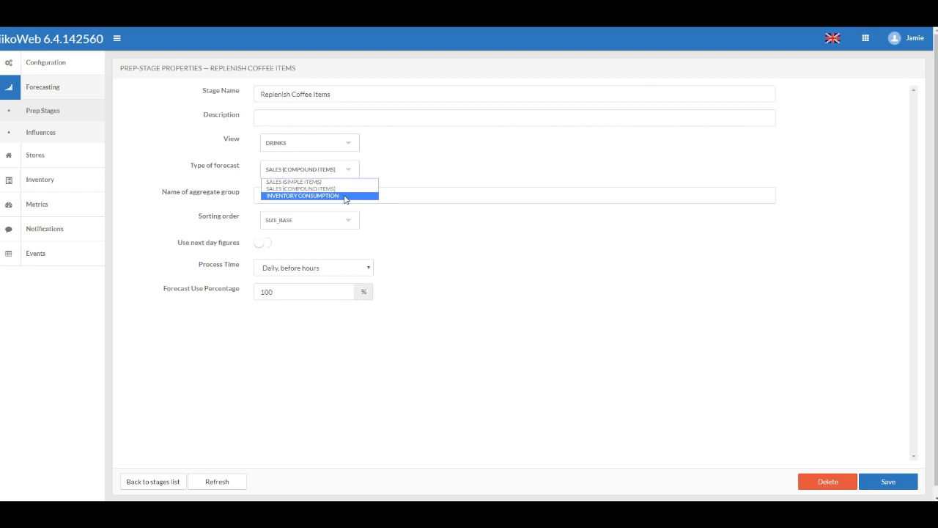
pyautogui.click(414, 160)
# - Examine the compound items choices in the Main settings of the system preferences
pyautogui.click(53, 62)
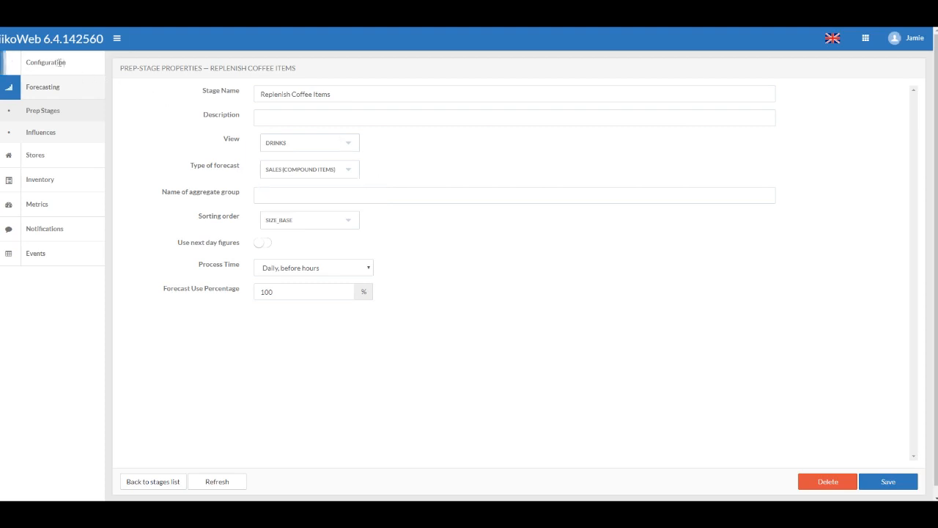
pyautogui.click(37, 107)
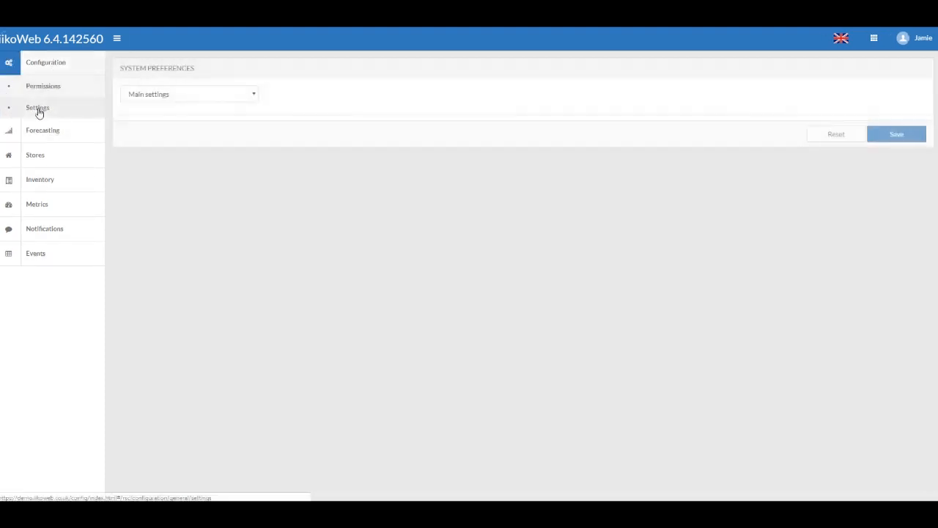
pyautogui.click(251, 95)
pyautogui.click(250, 95)
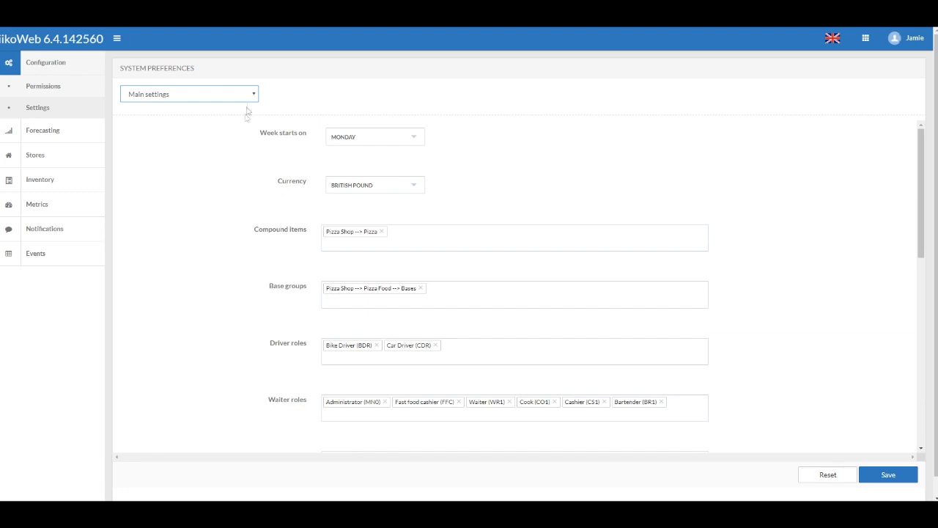
pyautogui.click(350, 246)
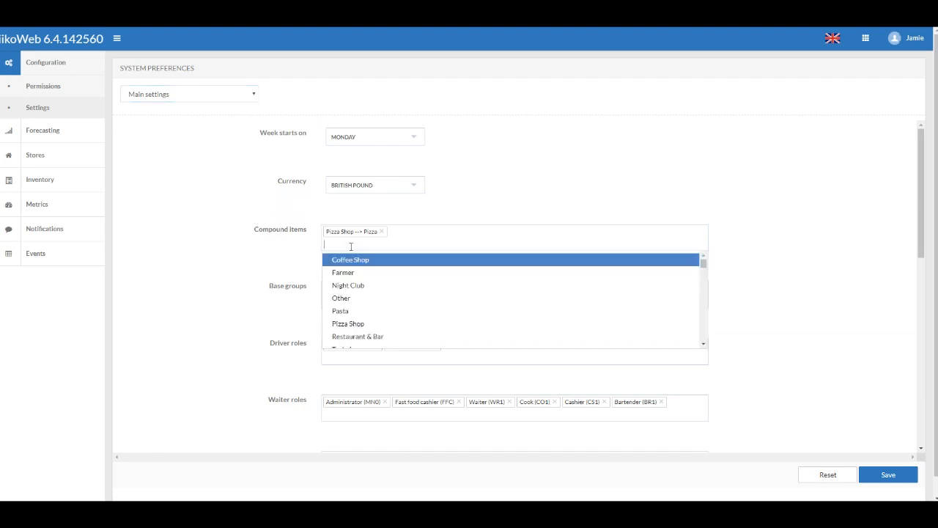
pyautogui.scroll(-5, 400, 305)
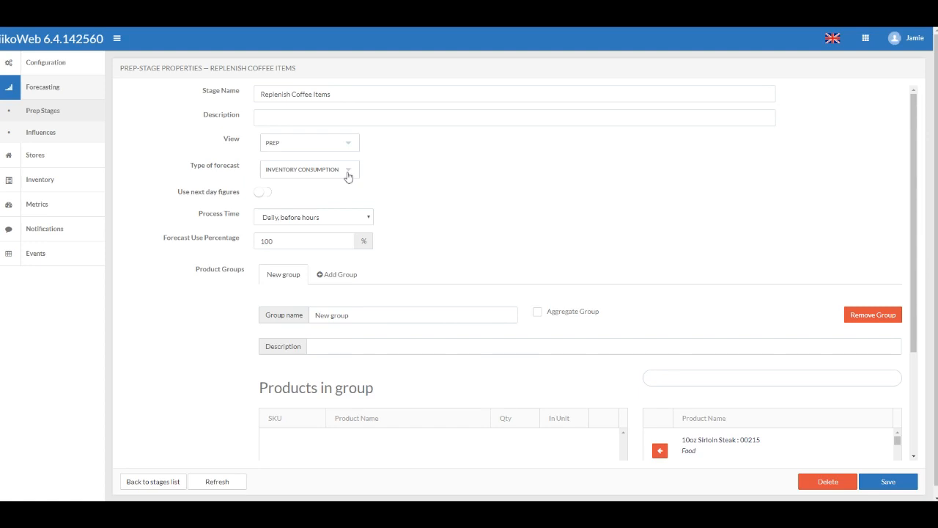
# - Set the Replenish Coffee Items stage's forecast type to Sales (Compound Items) and go to its aggregate group name
pyautogui.click(349, 174)
pyautogui.click(328, 190)
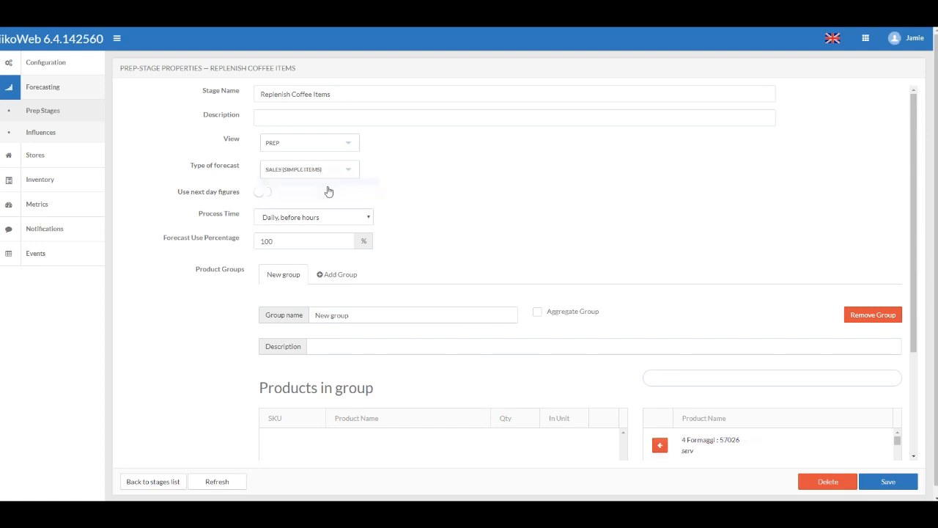
pyautogui.click(349, 170)
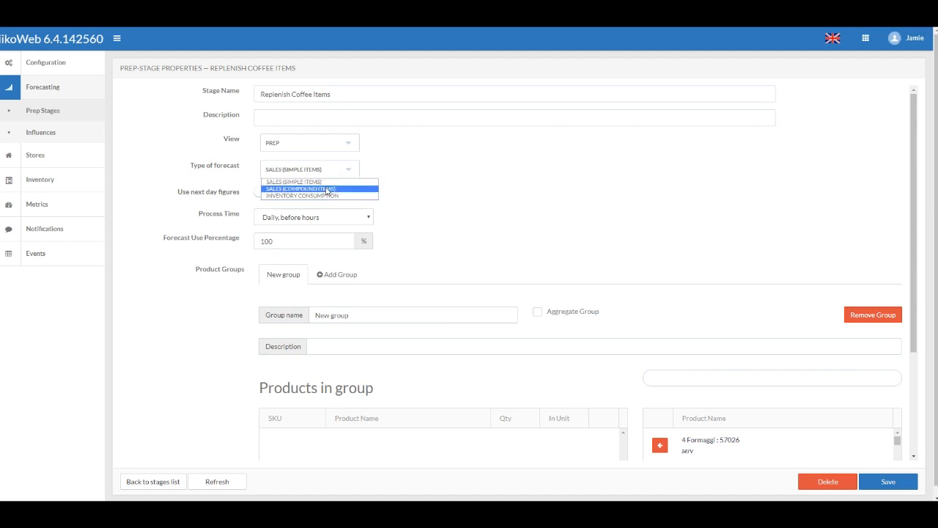
pyautogui.click(327, 189)
pyautogui.click(323, 193)
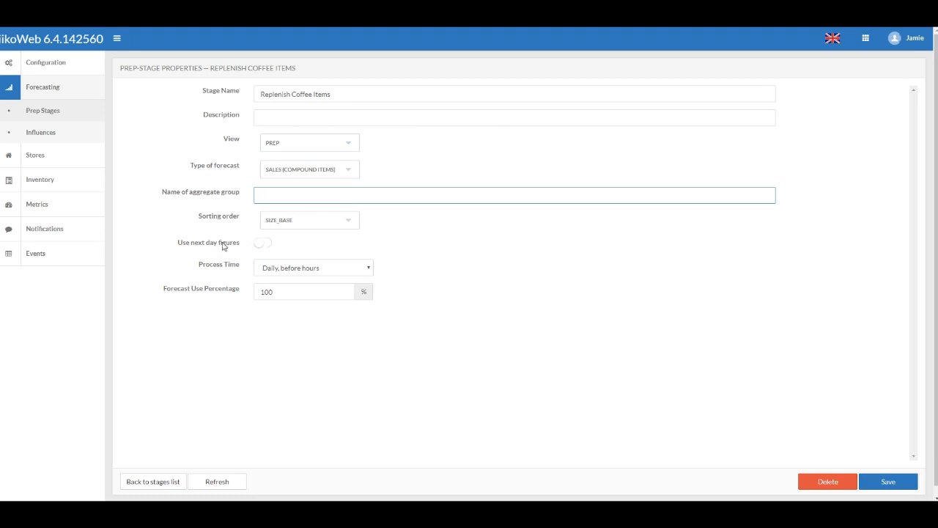
# - Turn the use of next day figures on and off again, and check the process time options without it
pyautogui.click(265, 243)
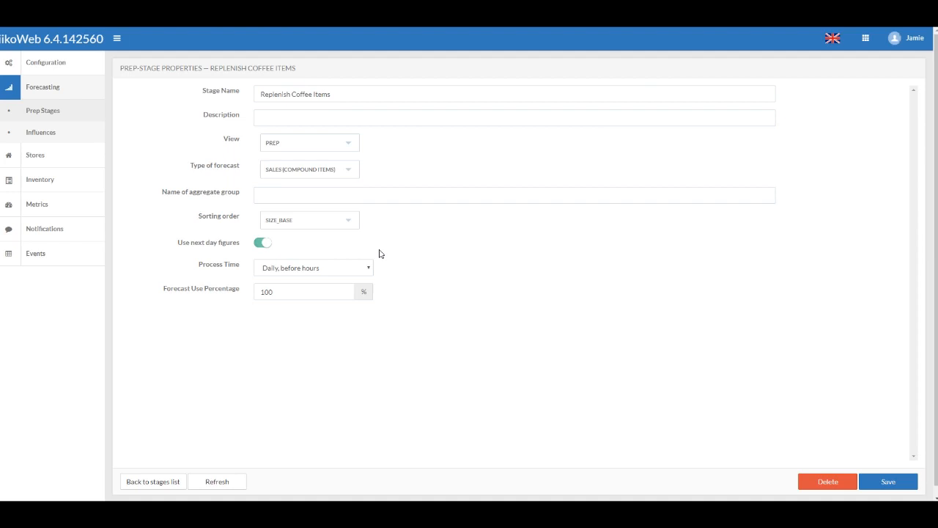
pyautogui.click(263, 243)
pyautogui.click(368, 268)
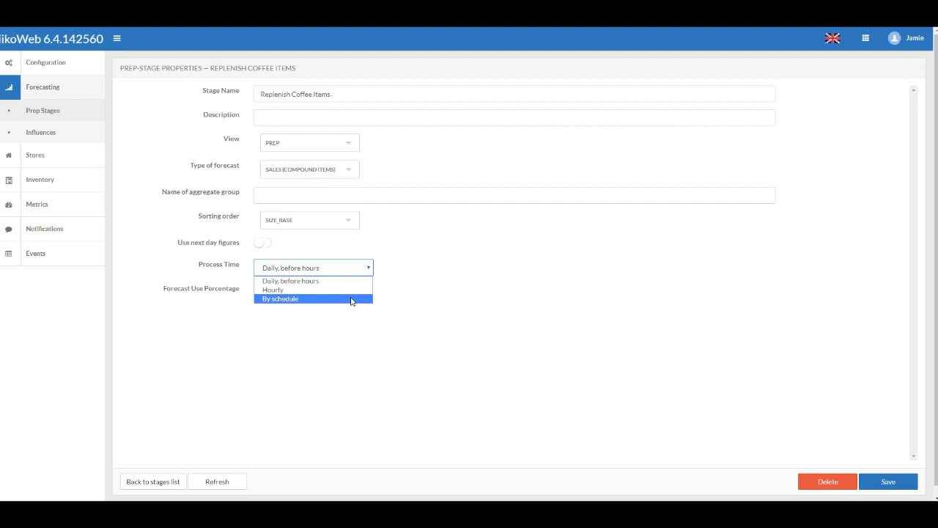
pyautogui.click(413, 226)
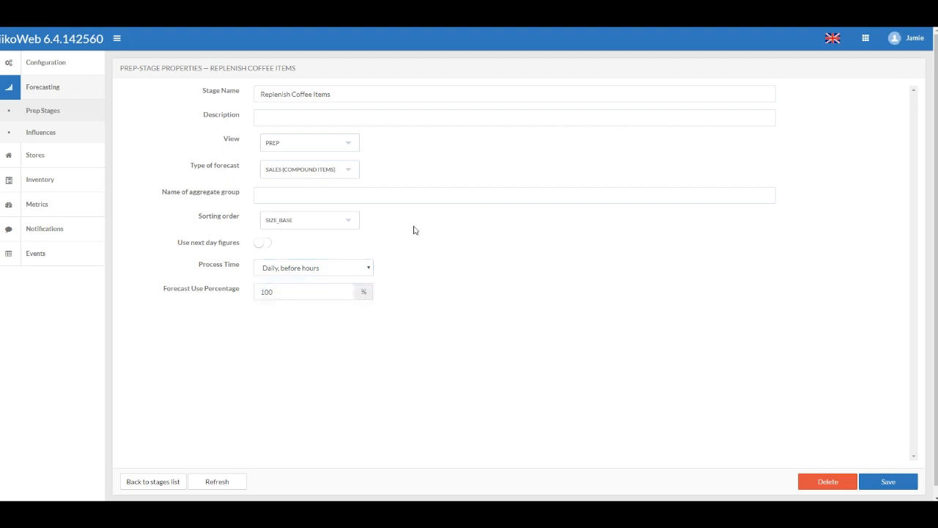
# - Enable the use of next day figures for the stage and check which process time options it offers
pyautogui.click(264, 246)
pyautogui.click(368, 273)
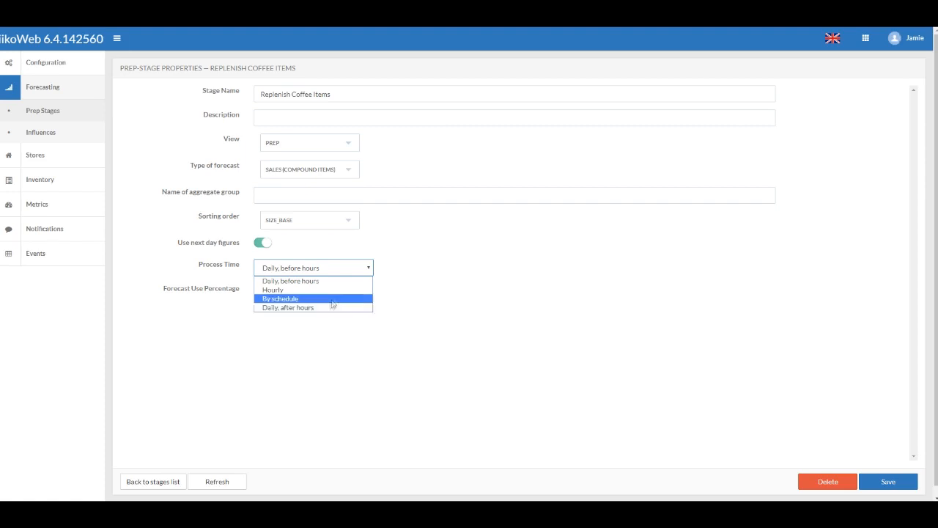
pyautogui.click(388, 244)
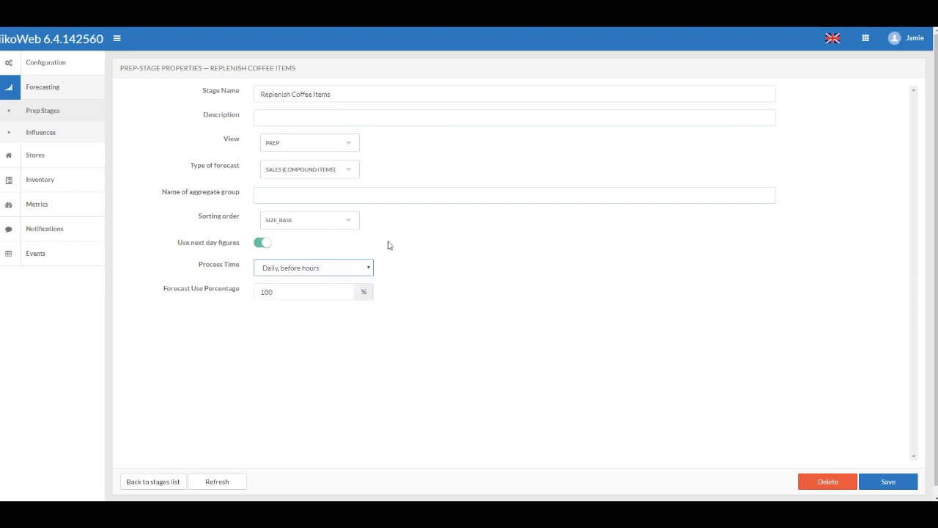
# - Set the stage's type of forecast to Inventory Consumption
pyautogui.click(338, 292)
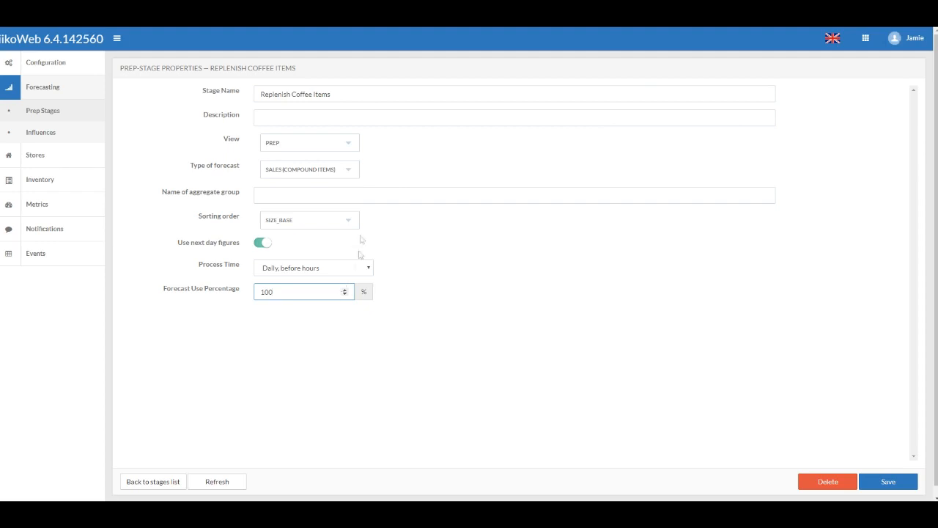
pyautogui.click(347, 170)
pyautogui.click(336, 196)
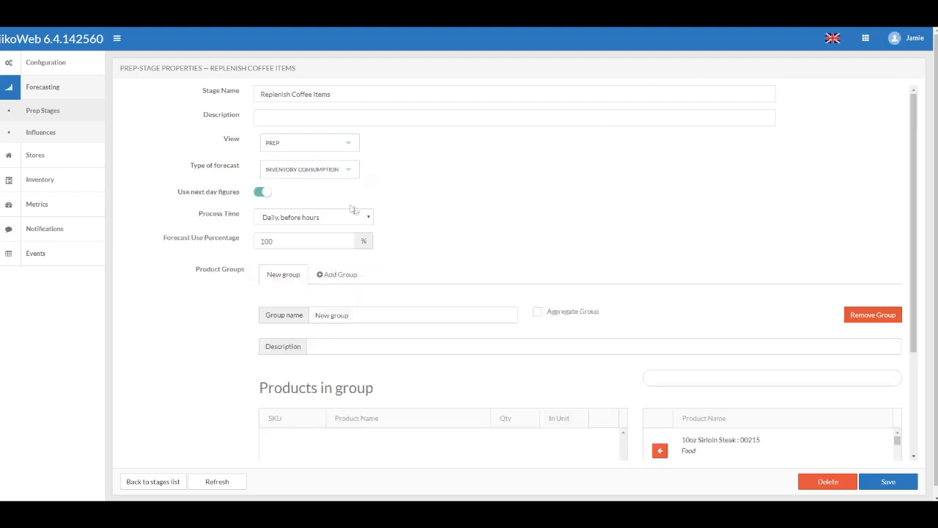
# - Check the stage's process time options and its forecast use percentage
pyautogui.click(367, 218)
pyautogui.click(367, 218)
pyautogui.scroll(-1, 423, 228)
pyautogui.click(343, 209)
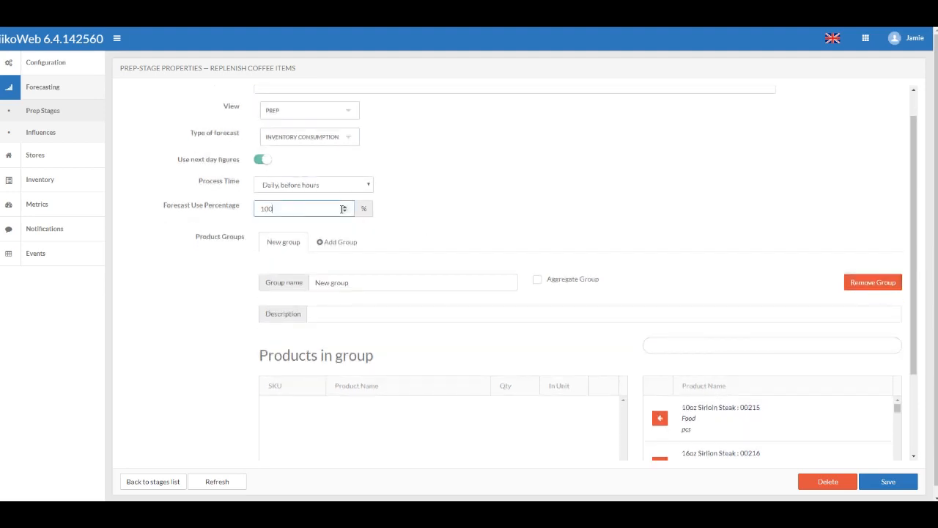
pyautogui.doubleClick(267, 209)
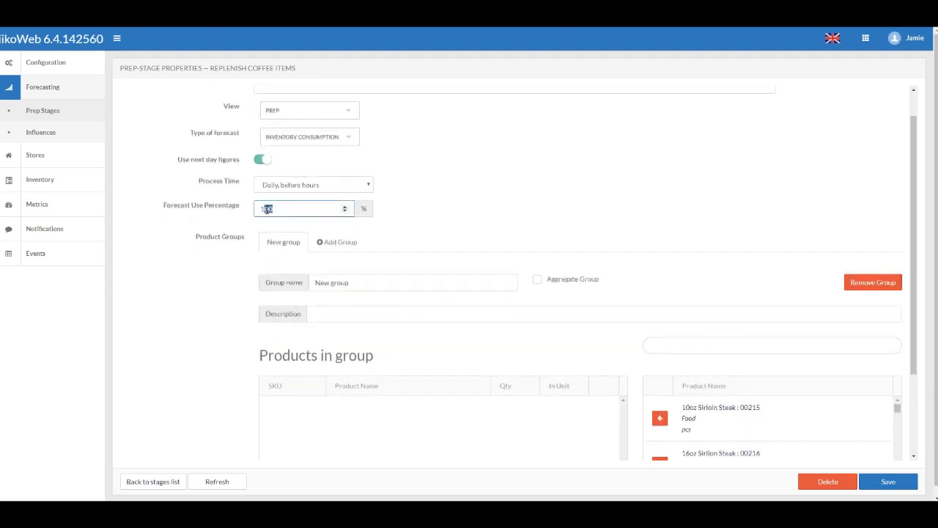
pyautogui.click(413, 211)
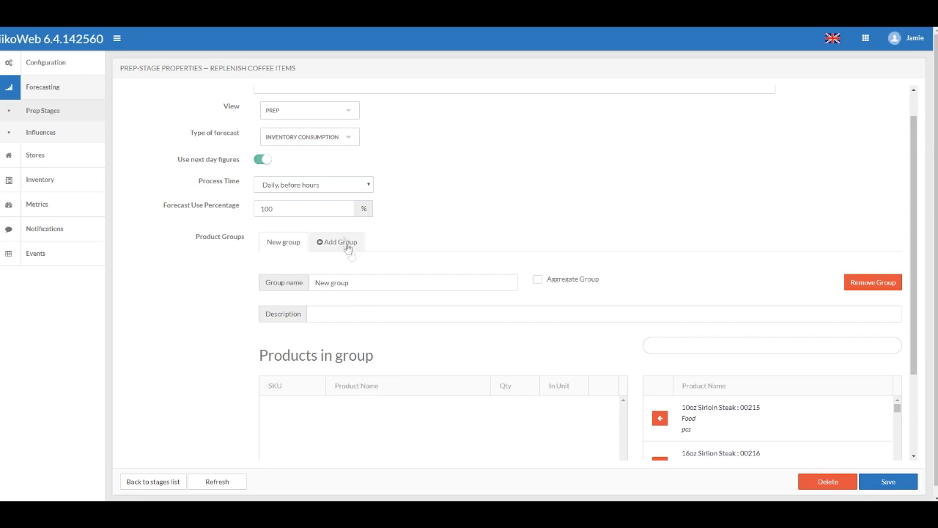
# - Name the stage's product group Coffee Items
pyautogui.click(288, 279)
pyautogui.write('Co')
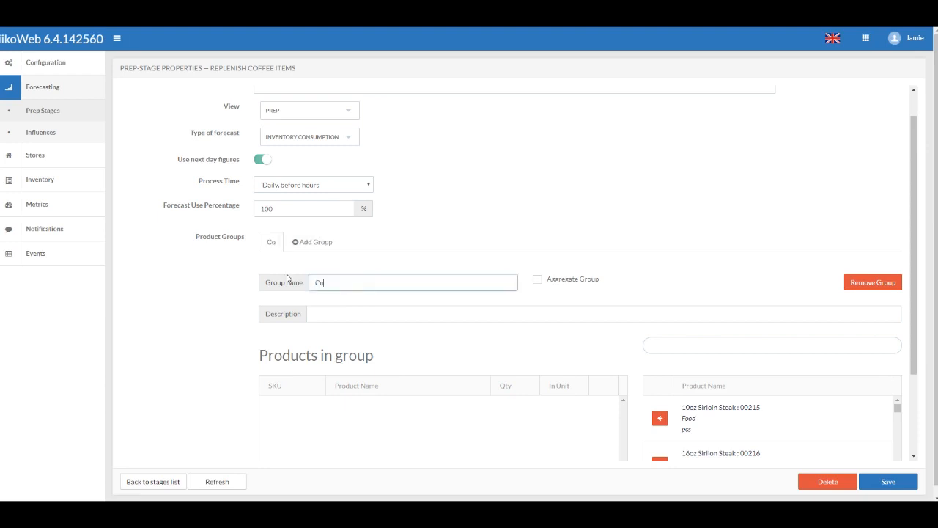
pyautogui.write('ffee Items')
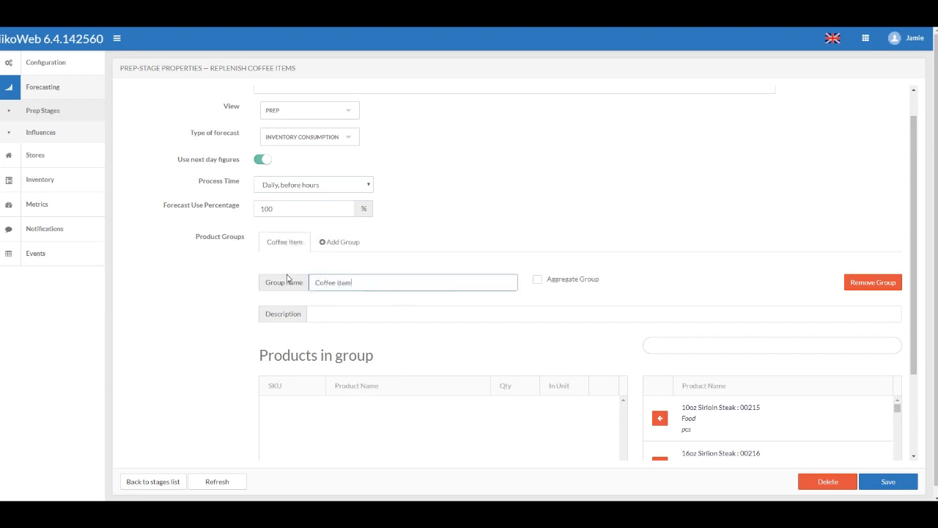
# - Search the products for "cup" and add Cup Lid, Large Cup, Medium Cup and Small Cup to the Coffee Items group
pyautogui.scroll(-1, 477, 306)
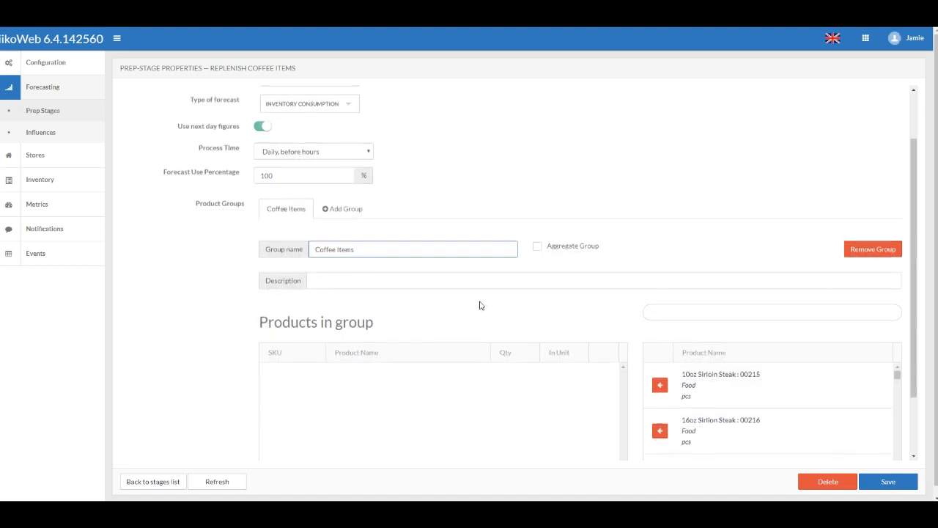
pyautogui.scroll(-2, 479, 305)
pyautogui.click(679, 249)
pyautogui.write('cup')
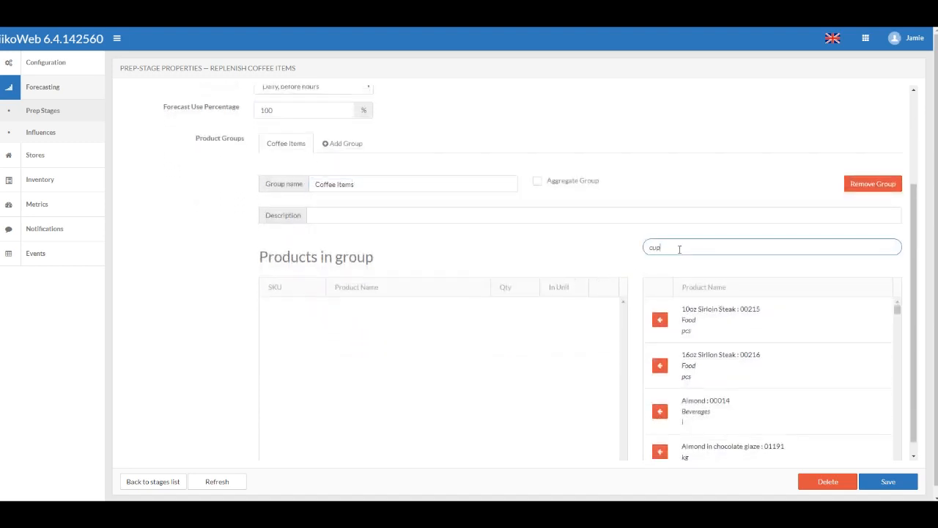
pyautogui.click(660, 314)
pyautogui.click(659, 349)
pyautogui.click(659, 384)
pyautogui.click(659, 419)
# - Find Sugar Sachets with "sug" and Stirring Sticks with "sti", and add both products to the Coffee Items group
pyautogui.moveTo(675, 249); pyautogui.dragTo(603, 254)
pyautogui.write('sug')
pyautogui.scroll(-1, 677, 424)
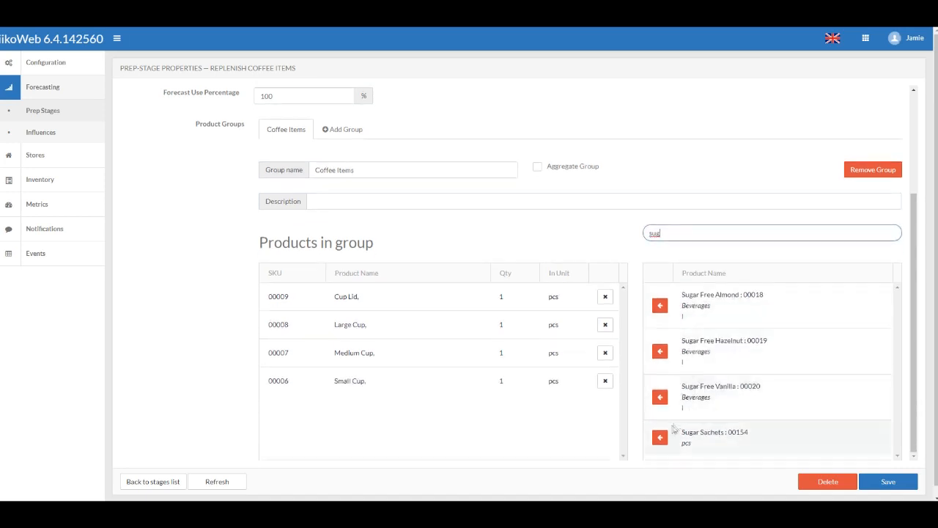
pyautogui.click(659, 437)
pyautogui.moveTo(678, 235); pyautogui.dragTo(618, 238)
pyautogui.write('sti')
pyautogui.click(660, 302)
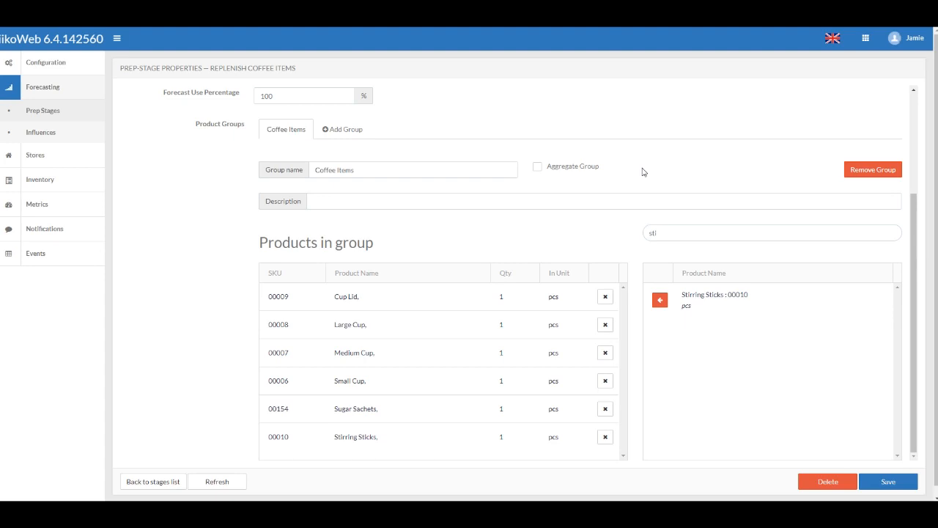
# - Clear the product search and save the Replenish Coffee Items stage
pyautogui.doubleClick(672, 234)
pyautogui.press('BackSpace')
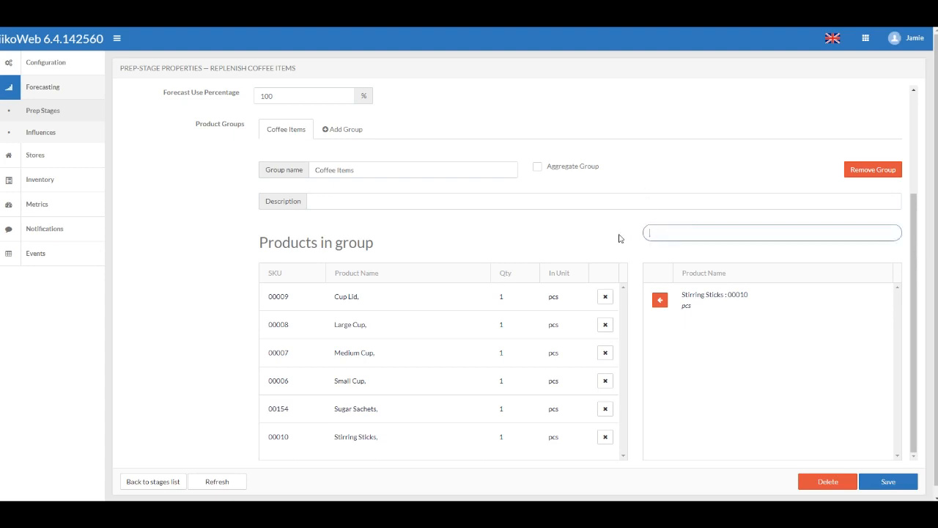
pyautogui.click(616, 242)
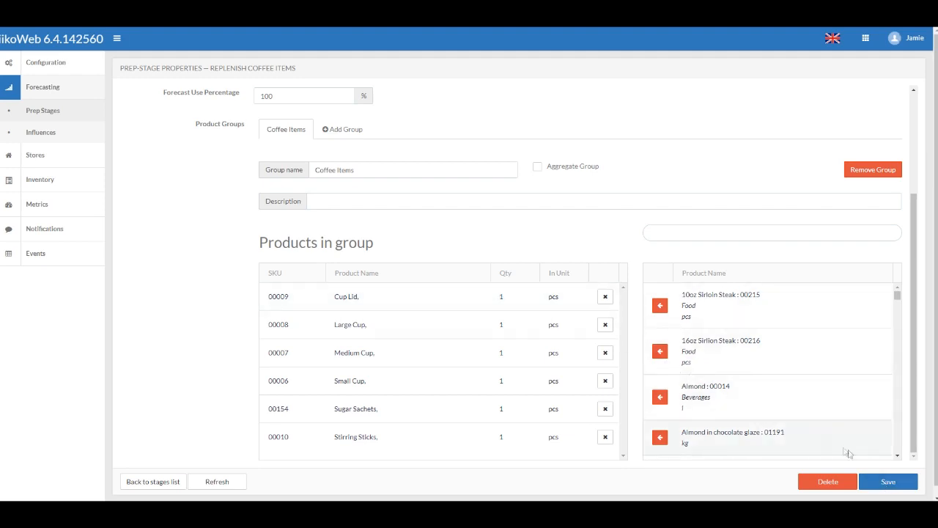
pyautogui.click(887, 481)
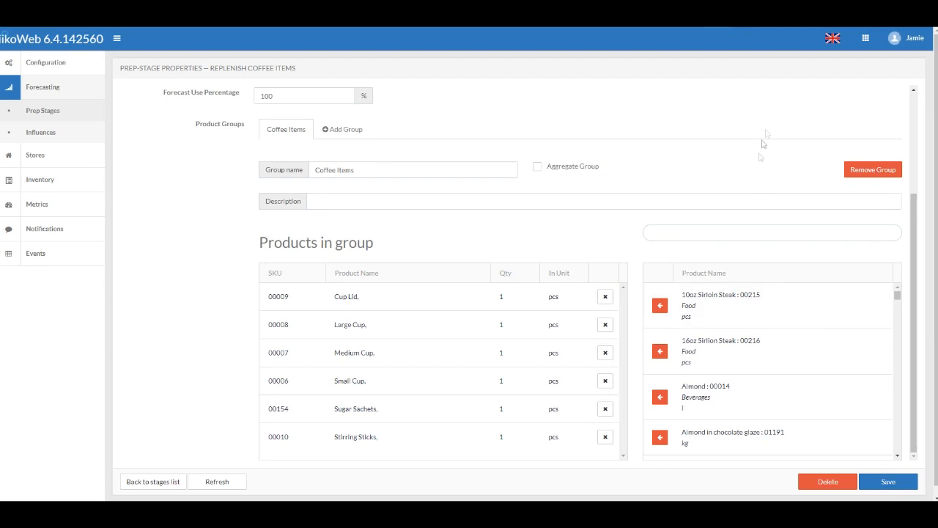
# - Go to the store operations of Demo Cafe and show the Drinks view in its Prep & Pre-top section
pyautogui.click(865, 41)
pyautogui.click(782, 76)
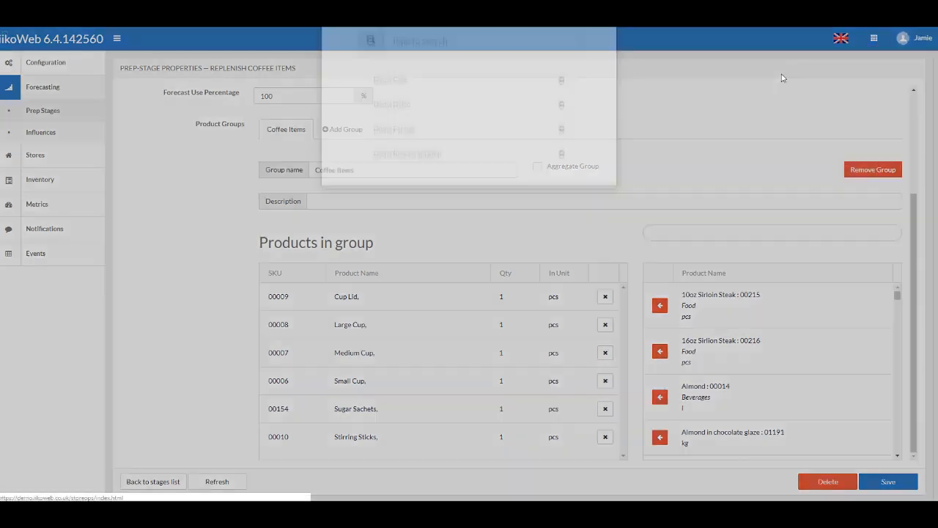
pyautogui.click(385, 108)
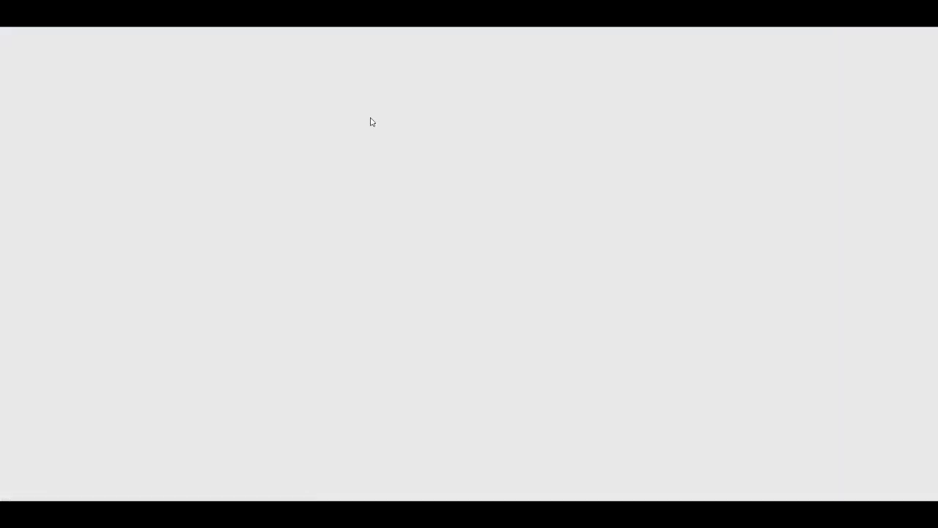
pyautogui.click(57, 88)
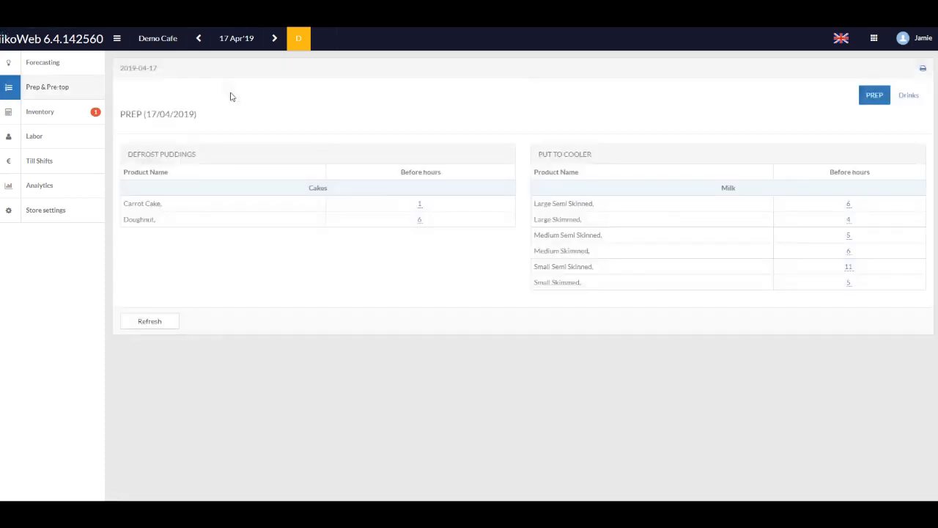
pyautogui.click(910, 96)
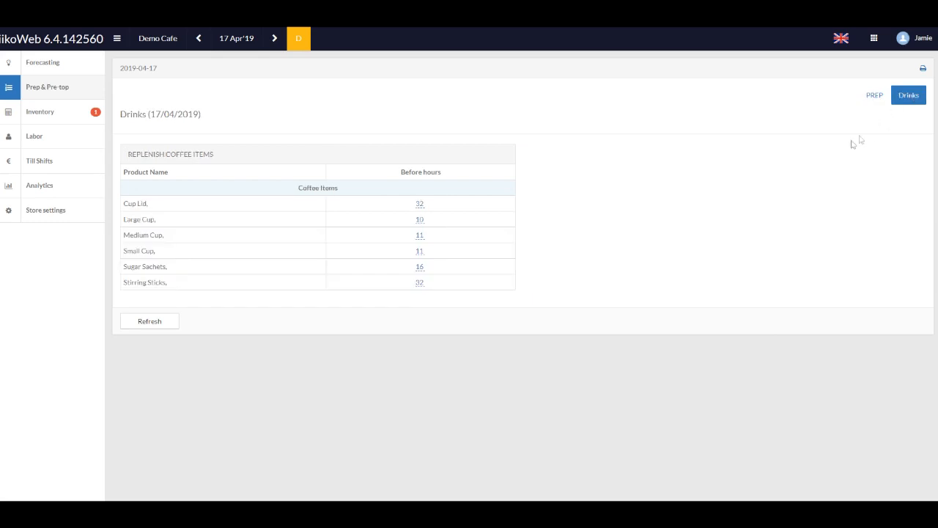